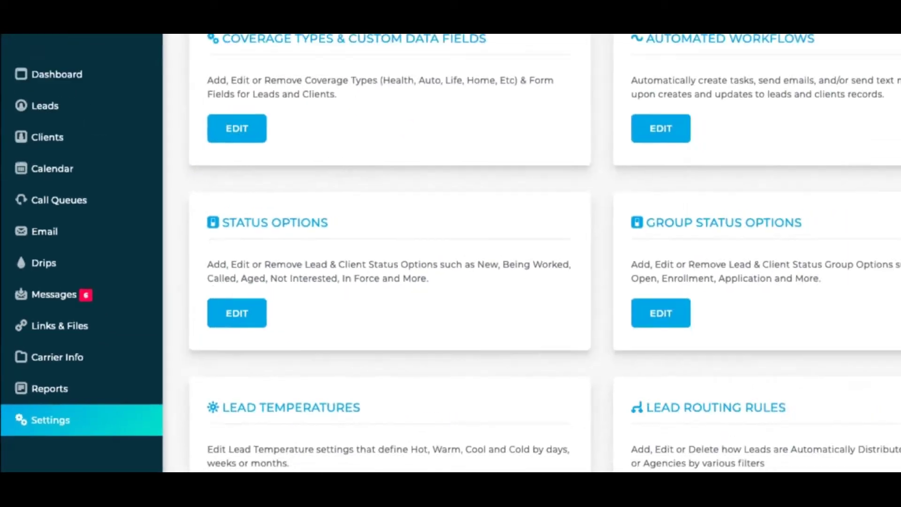
Step: Open the Account Tags list and highlight the existing Datalot and preciseleads tags
scroll(530, 253, "up", 1)
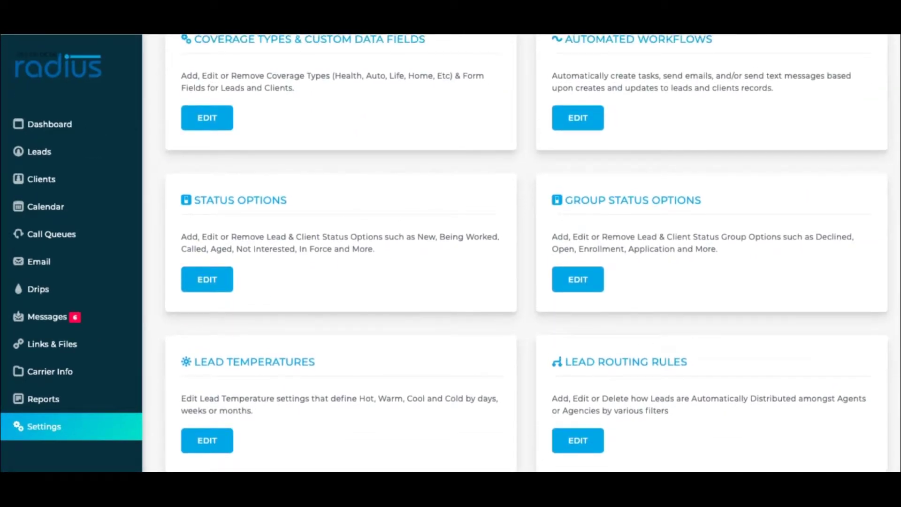
scroll(622, 295, "down", 7)
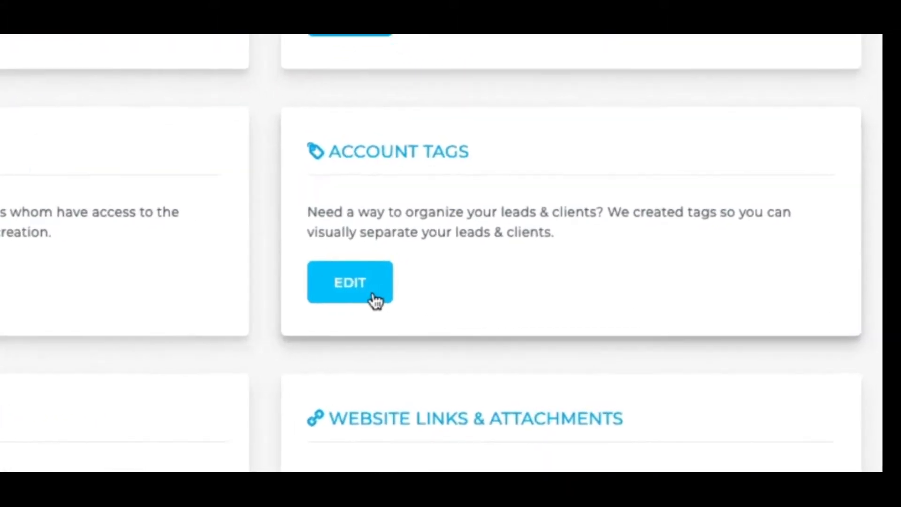
left_click(374, 299)
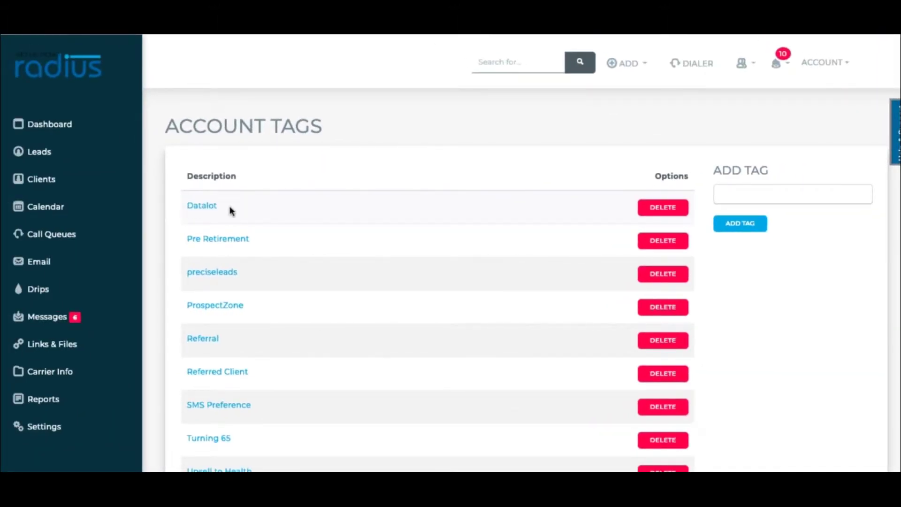
left_click_drag(230, 209, 186, 212)
left_click_drag(258, 277, 179, 274)
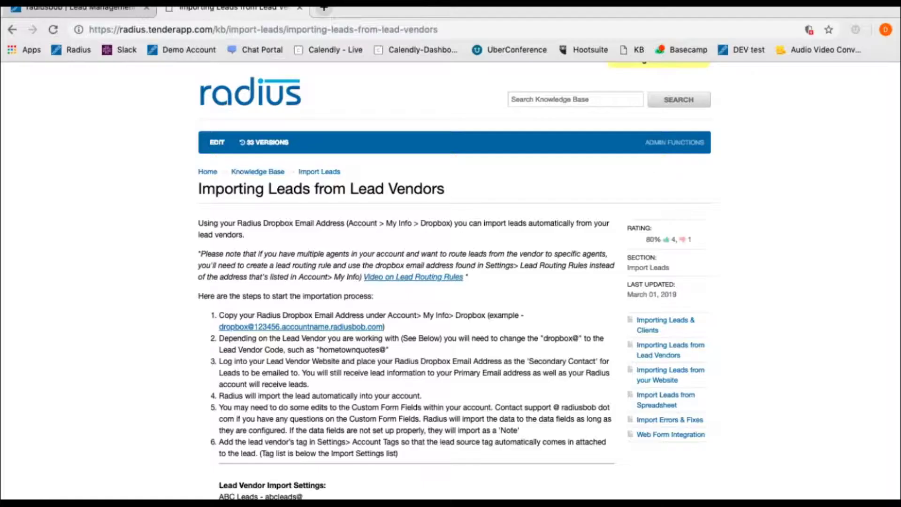
scroll(514, 160, "down", 5)
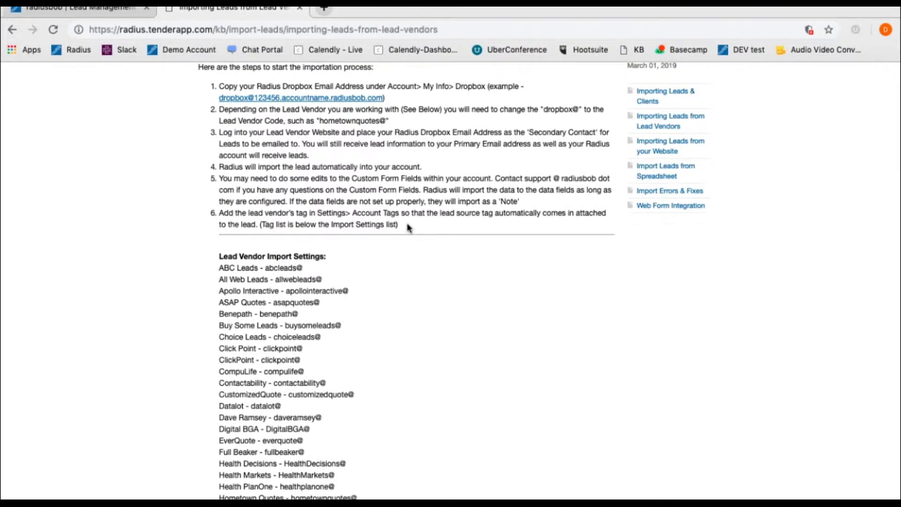
Step: Highlight the vendor-tag step, then the EverQuote tag and 'aweb' for All Web Leads
left_click_drag(408, 227, 211, 213)
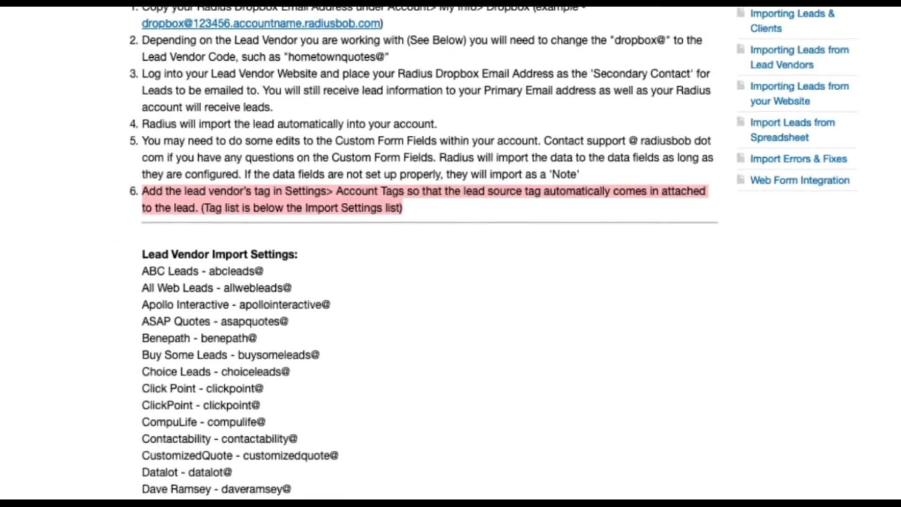
scroll(406, 282, "down", 15)
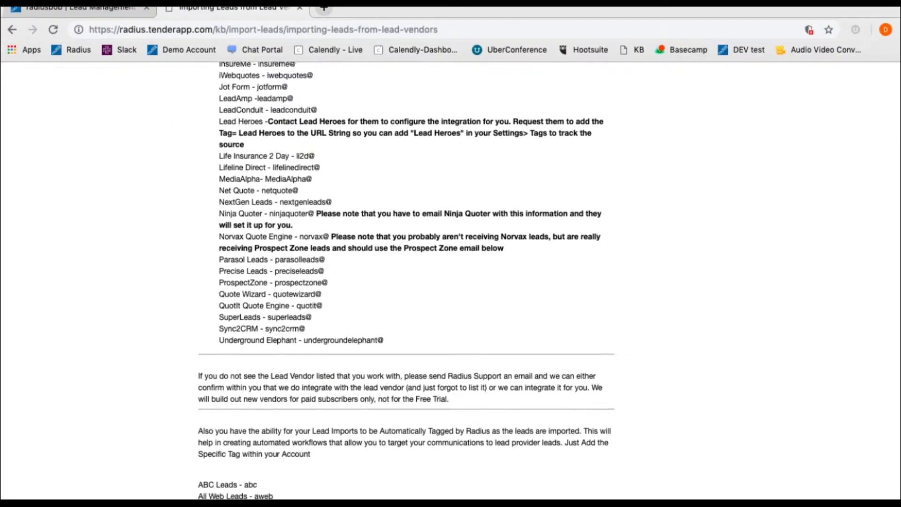
scroll(547, 184, "down", 14)
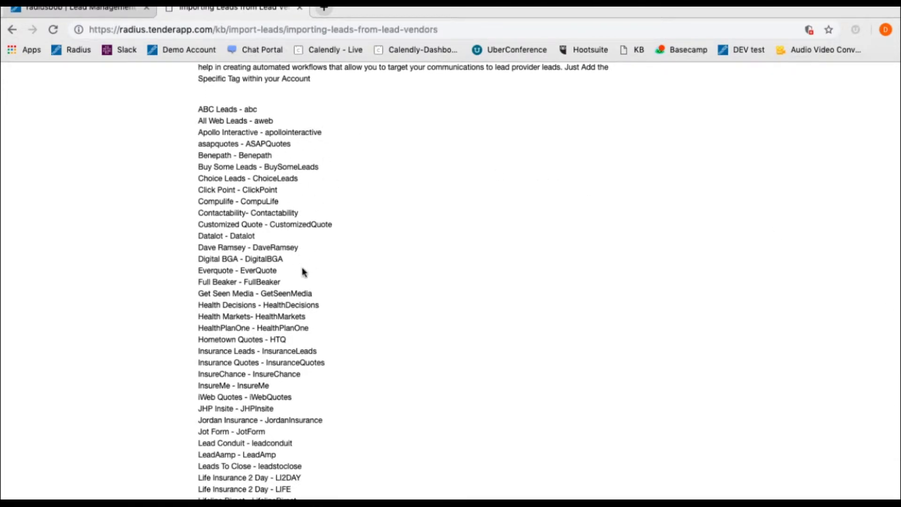
left_click_drag(278, 270, 244, 271)
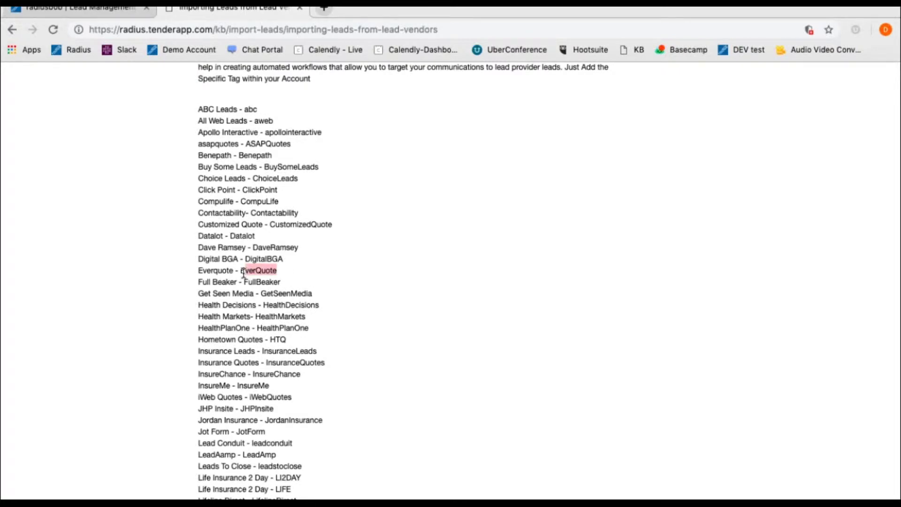
left_click_drag(255, 121, 274, 122)
key("ctrl+c")
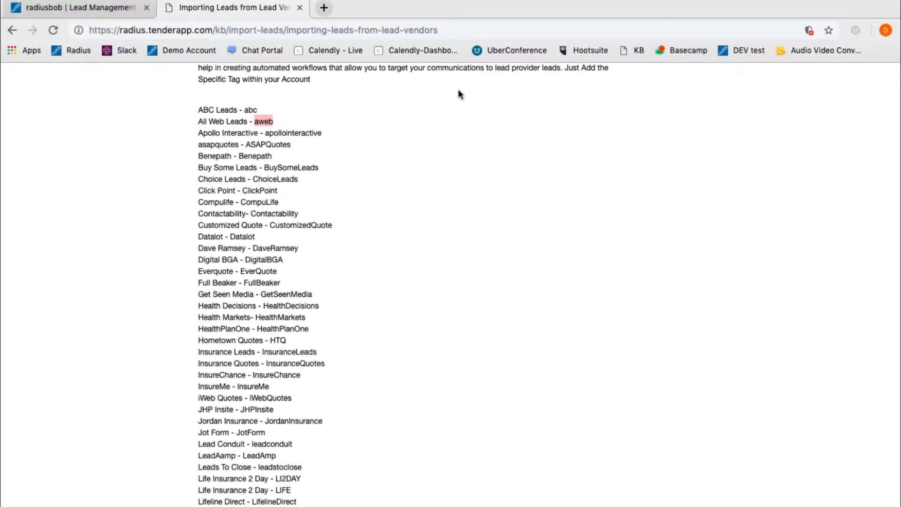
Step: Add 'aweb' as a new account tag
left_click(101, 13)
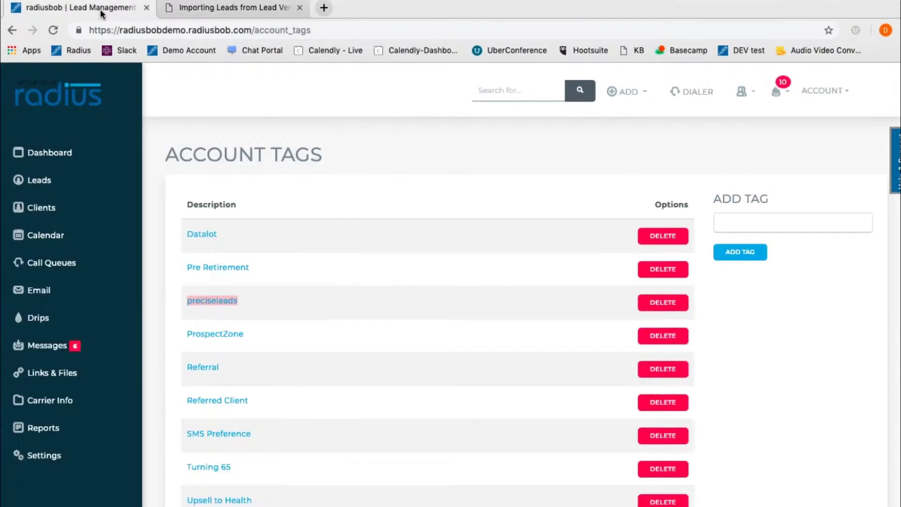
left_click(755, 231)
key("ctrl+v")
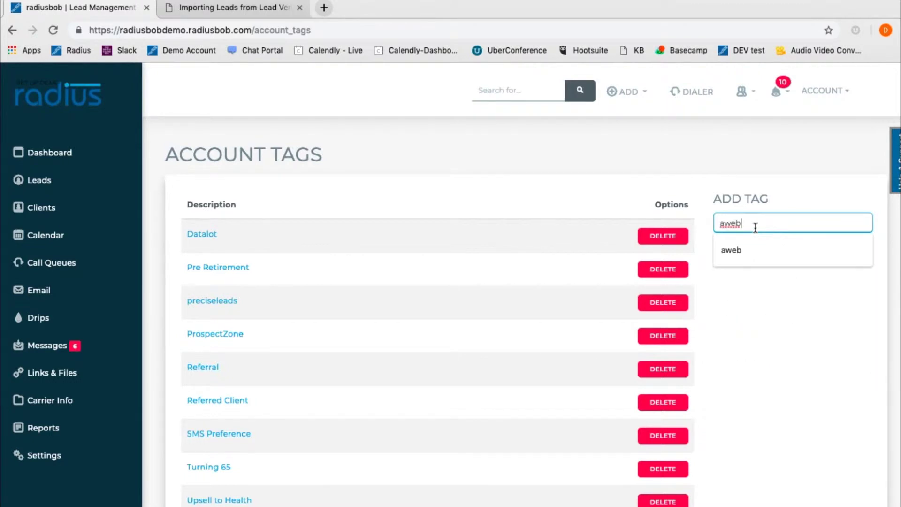
left_click(746, 301)
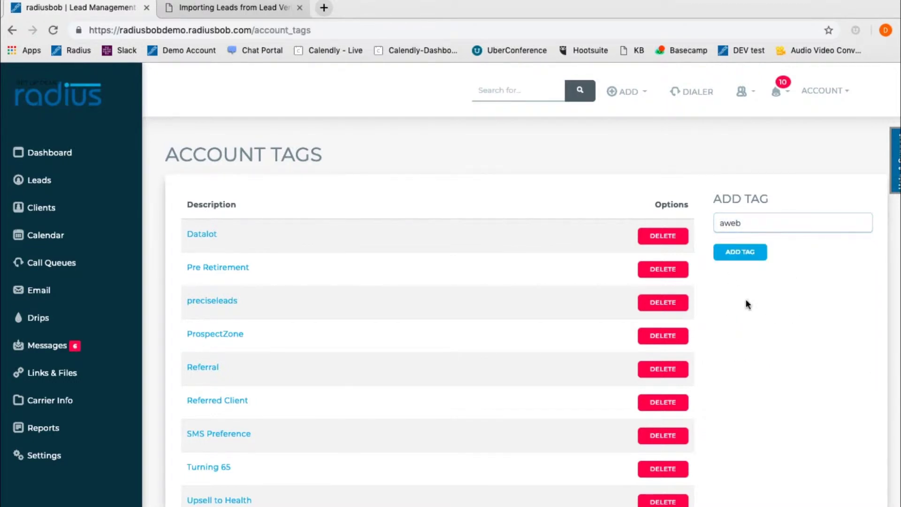
left_click(746, 257)
Step: Add 'Upsell to Flood' as another new account tag
left_click(777, 223)
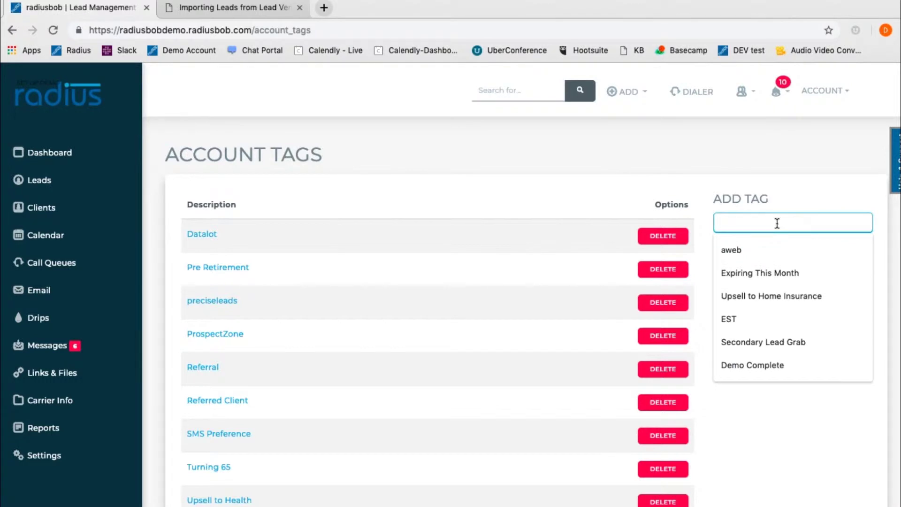
type("Upsell to ")
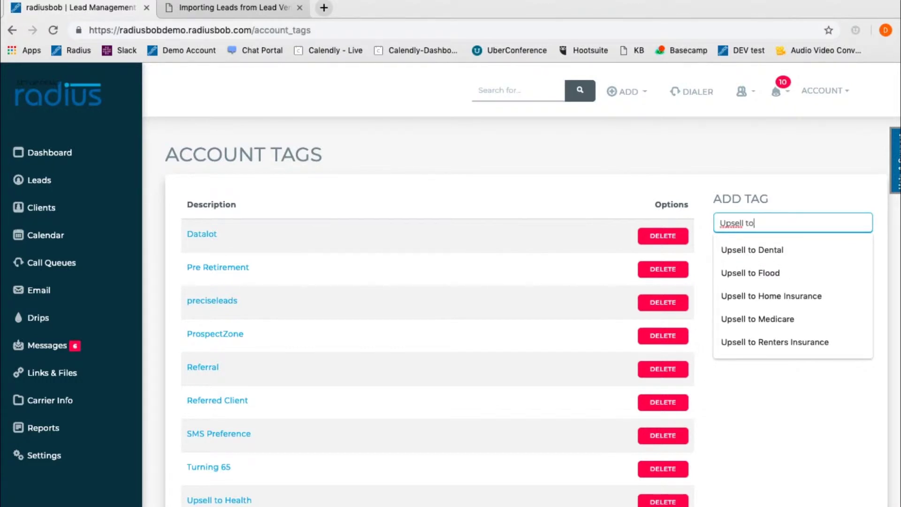
type("Flood")
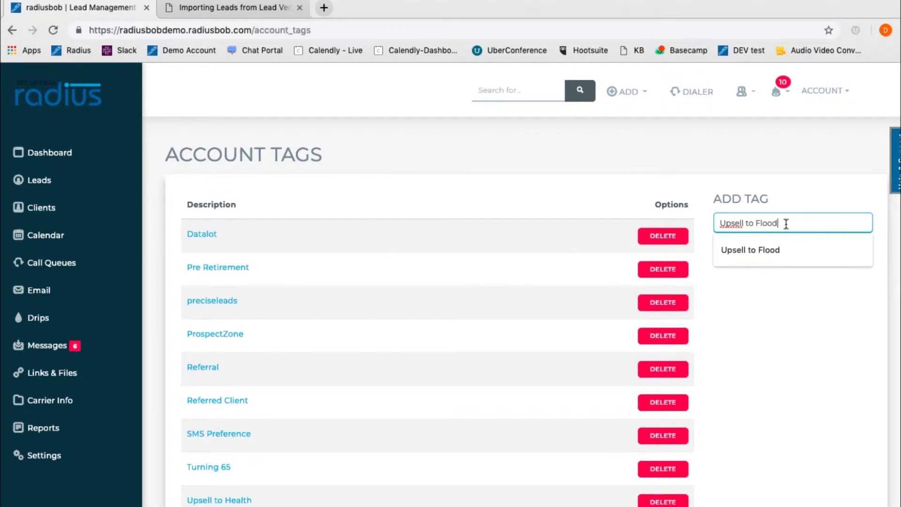
key("Return")
left_click(809, 323)
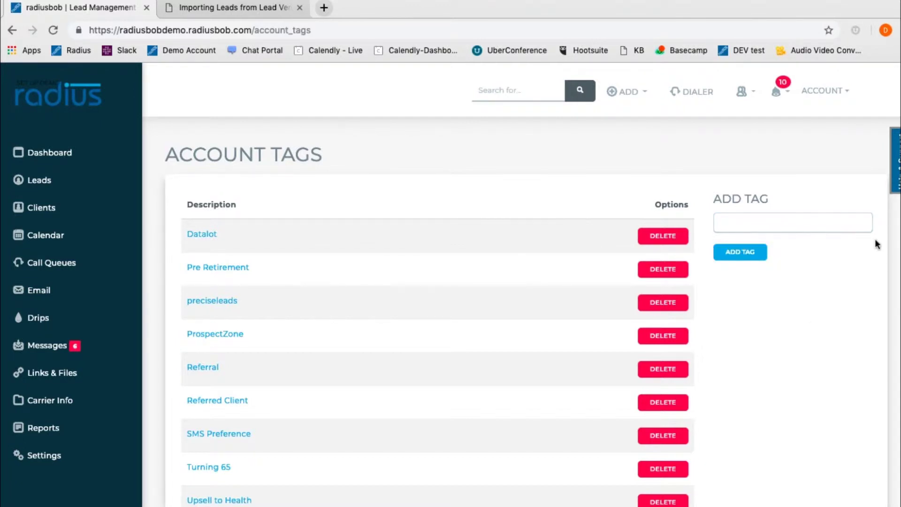
scroll(896, 364, "down", 6)
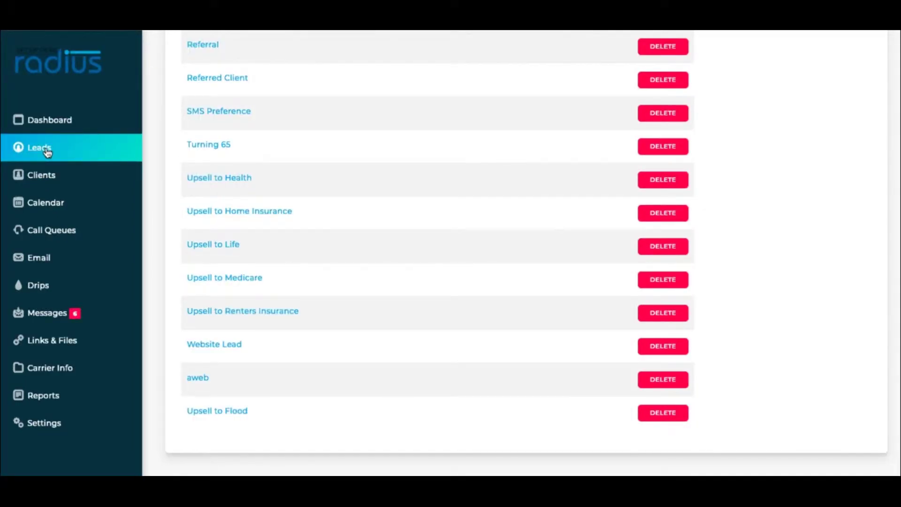
Step: From the lead list, open the first lead's record and its editable information
left_click(47, 152)
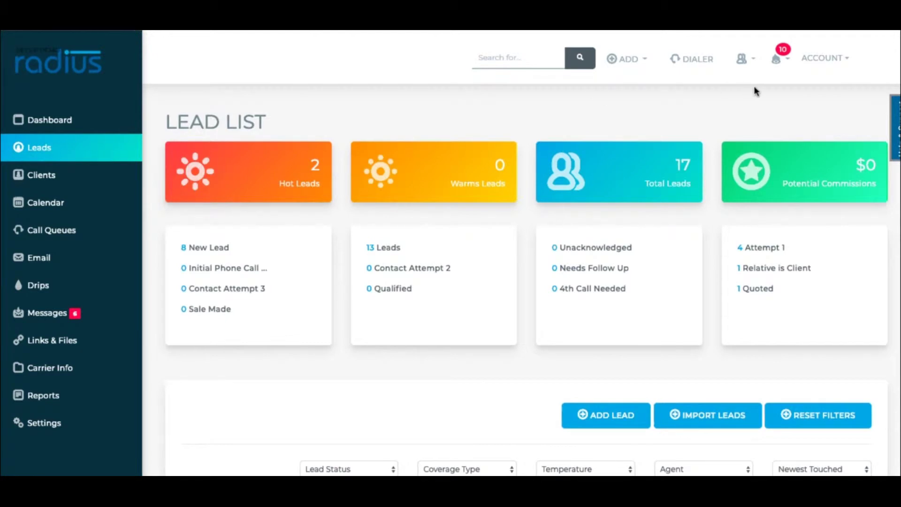
scroll(526, 254, "down", 6)
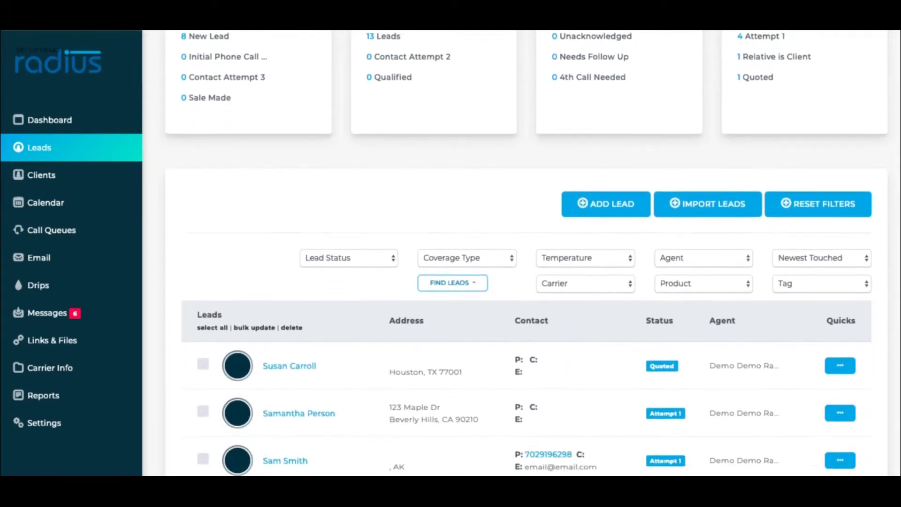
scroll(621, 205, "down", 1)
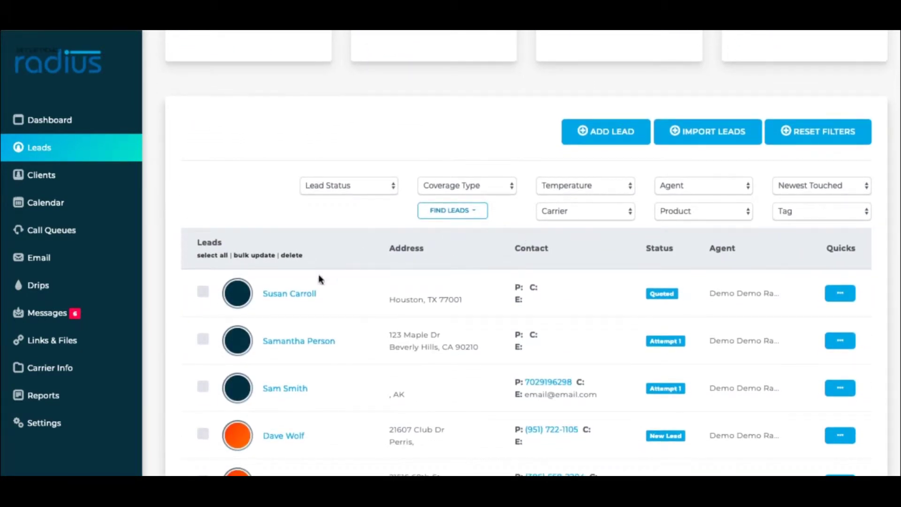
left_click(303, 295)
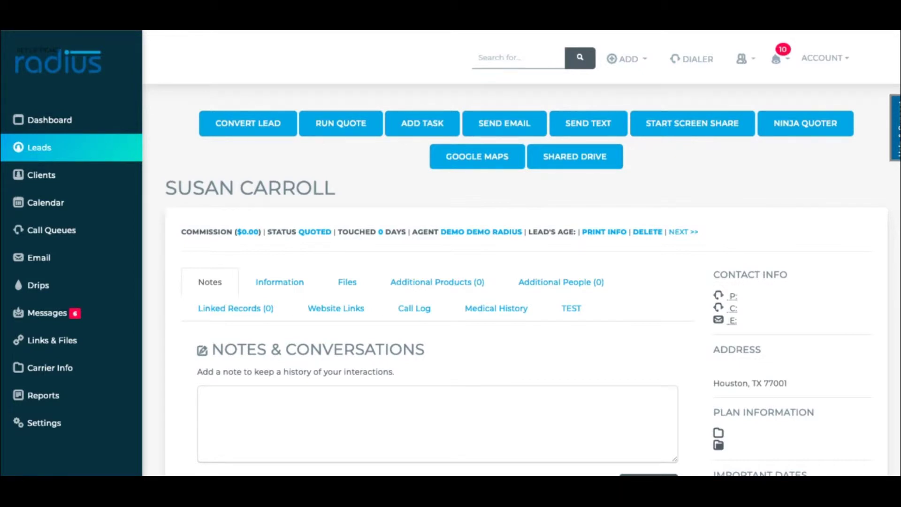
left_click(279, 282)
Step: Tag the lead with Upsell to Flood, removing and reapplying it once
scroll(517, 281, "down", 9)
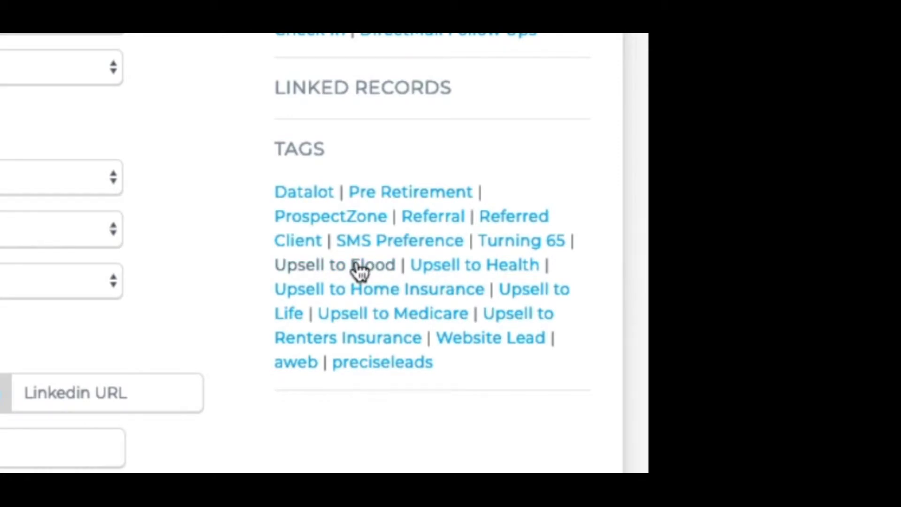
left_click_drag(259, 126, 437, 370)
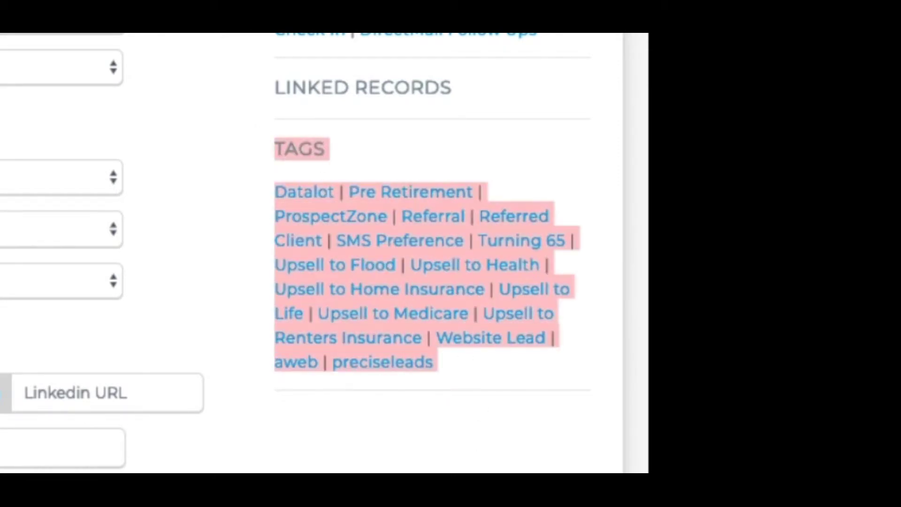
left_click(464, 471)
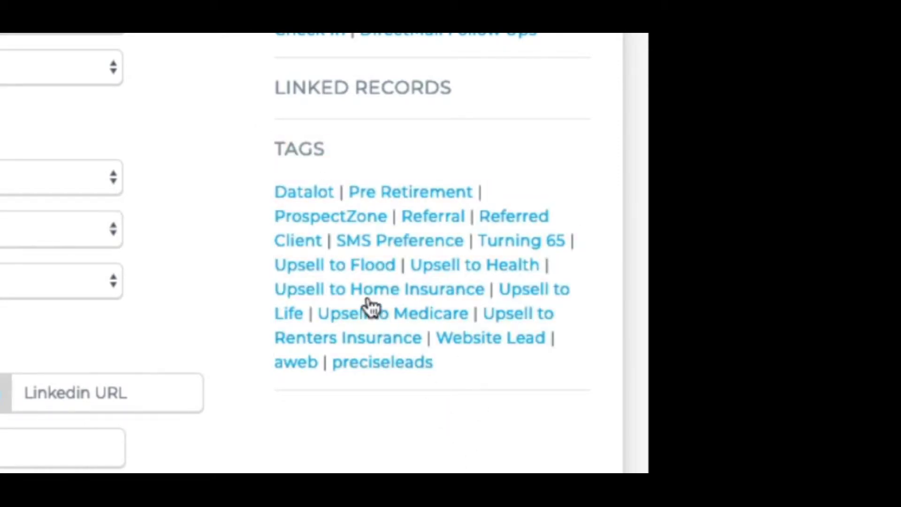
left_click(347, 273)
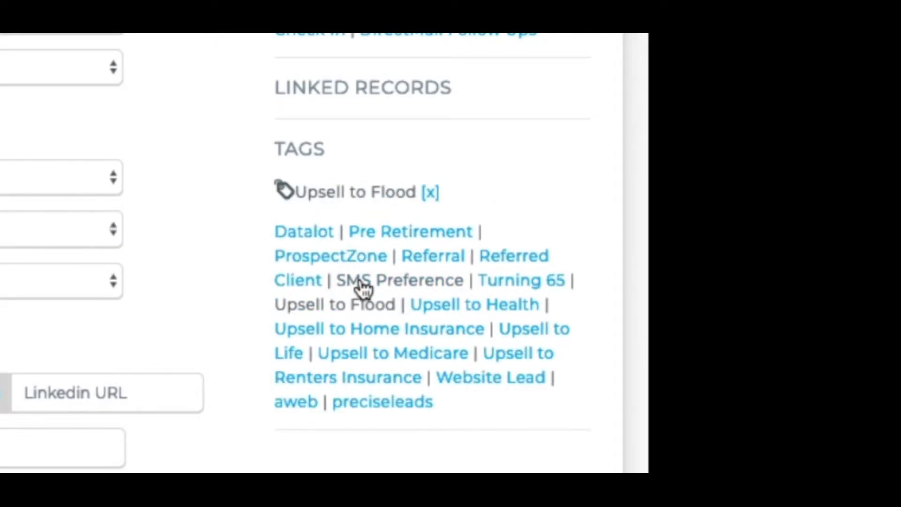
left_click(430, 194)
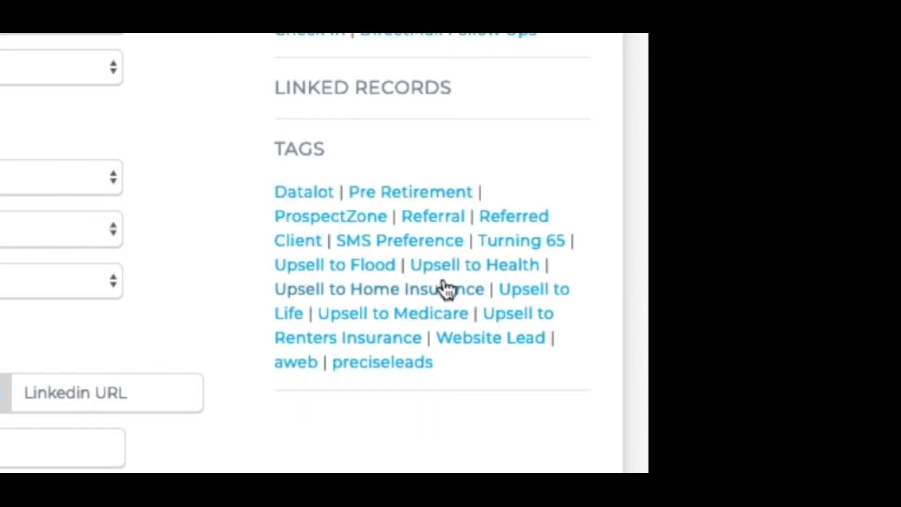
left_click(376, 267)
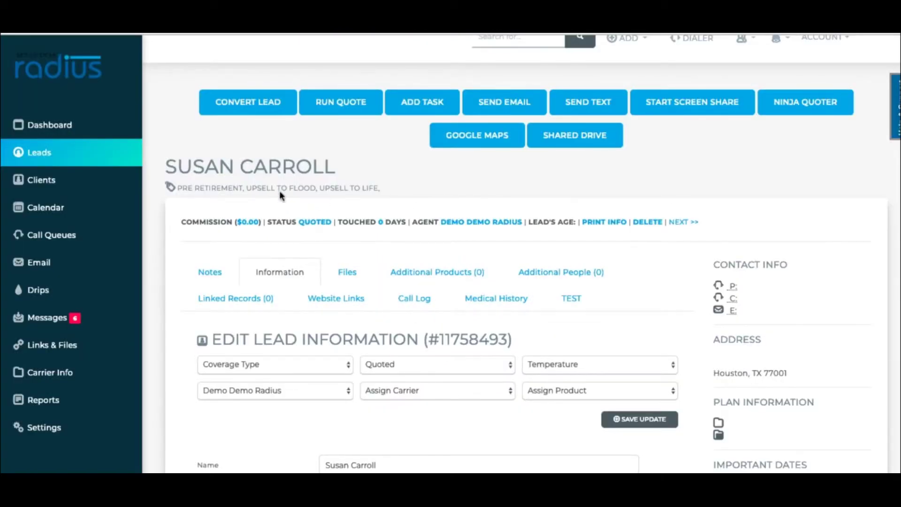
Step: Check the lead header shows Pre Retirement, Upsell to Flood and Upsell to Life tags
left_click_drag(165, 166, 316, 192)
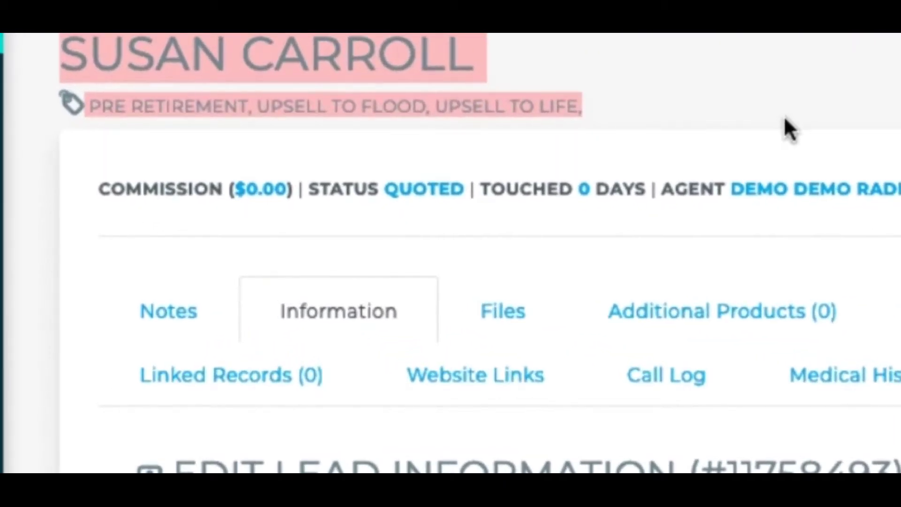
left_click(767, 112)
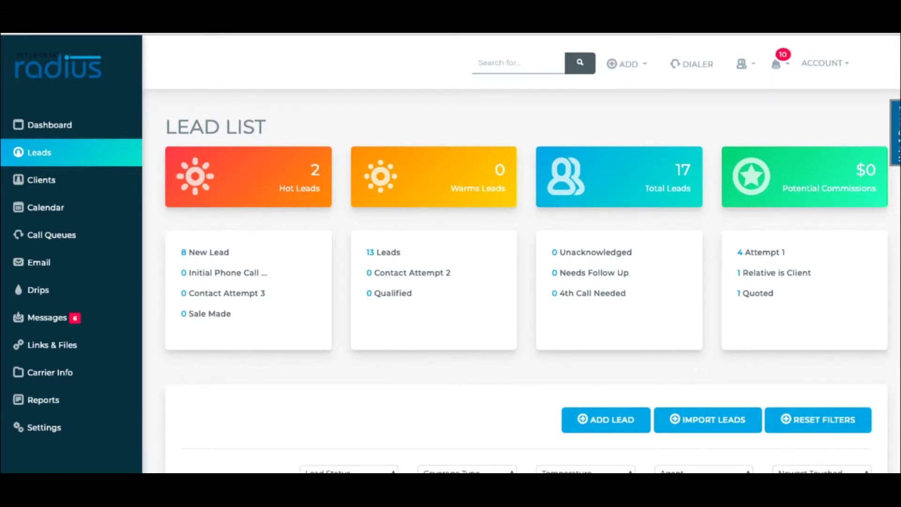
scroll(851, 242, "down", 5)
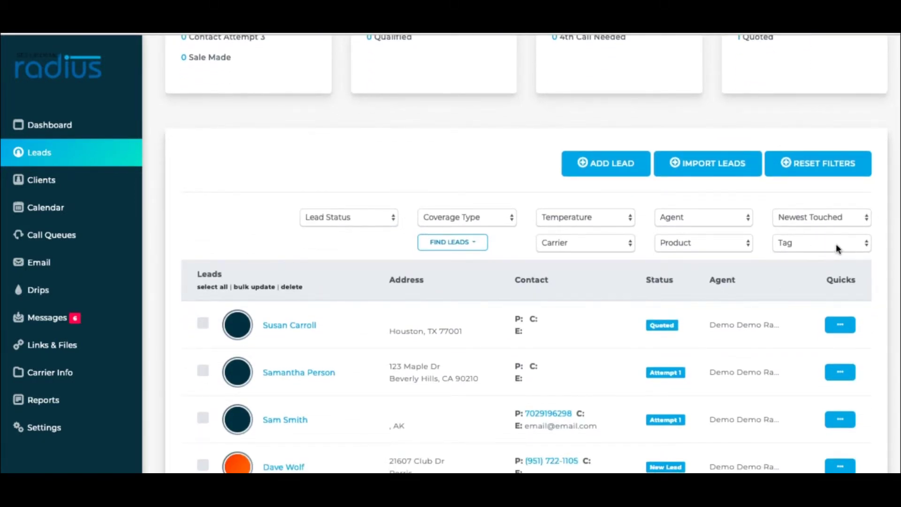
Step: Filter leads to the Upsell to Flood tag and City containing 'houston'
left_click(866, 243)
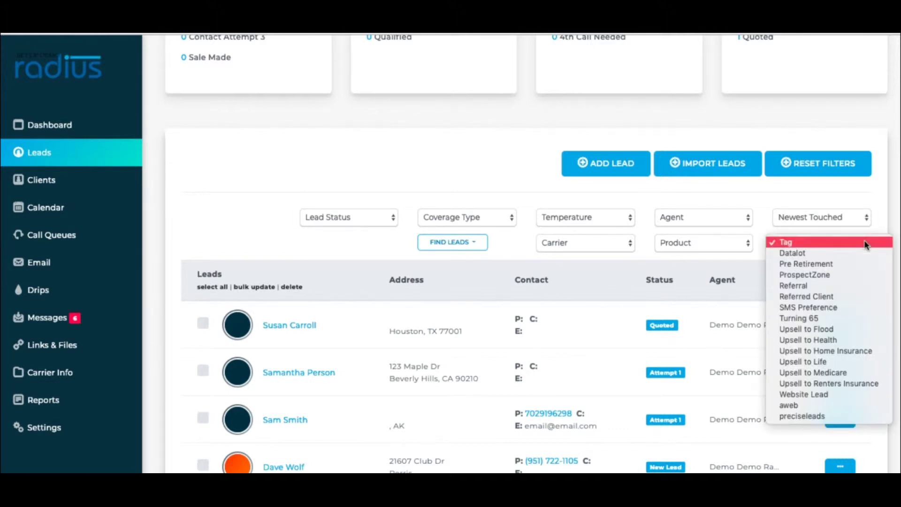
left_click(851, 329)
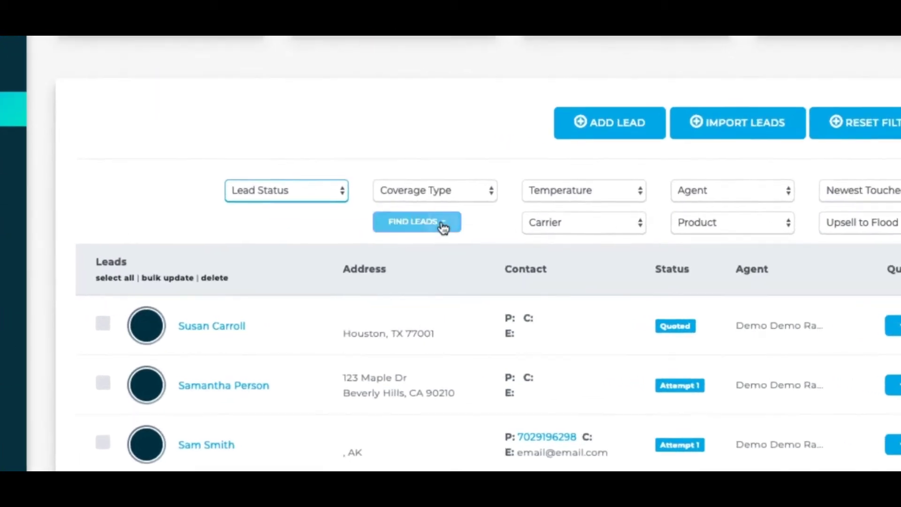
left_click(443, 228)
left_click(492, 282)
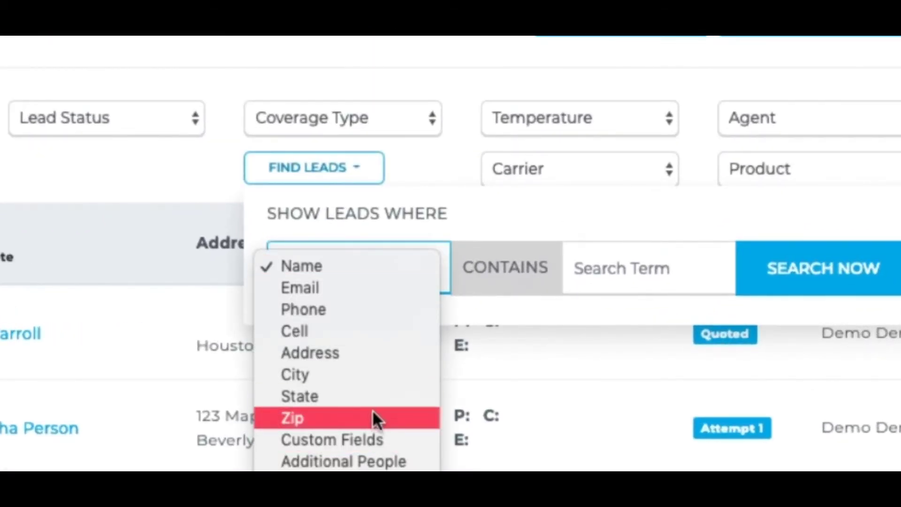
left_click(348, 379)
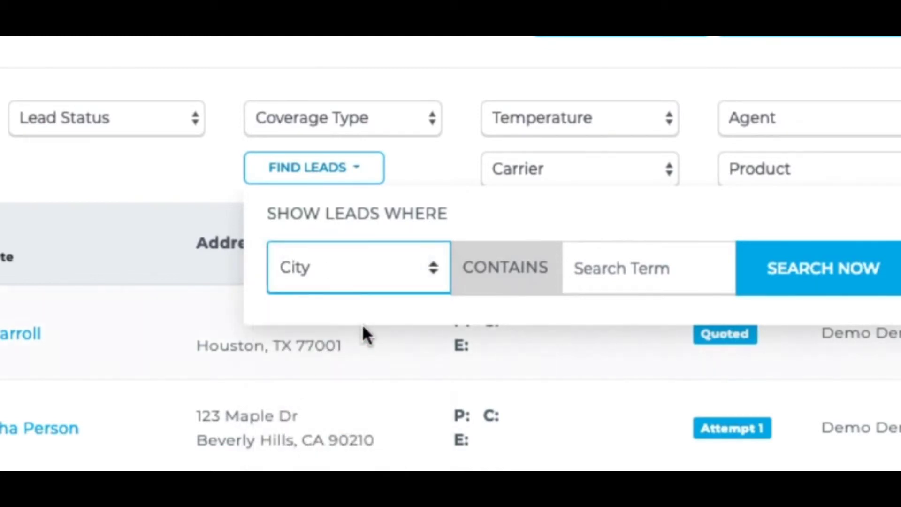
left_click(621, 258)
type("houston")
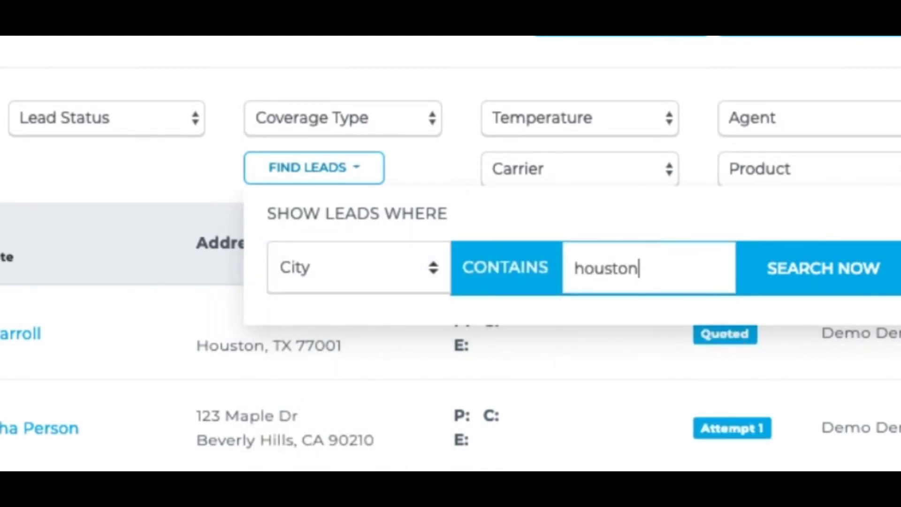
left_click(837, 279)
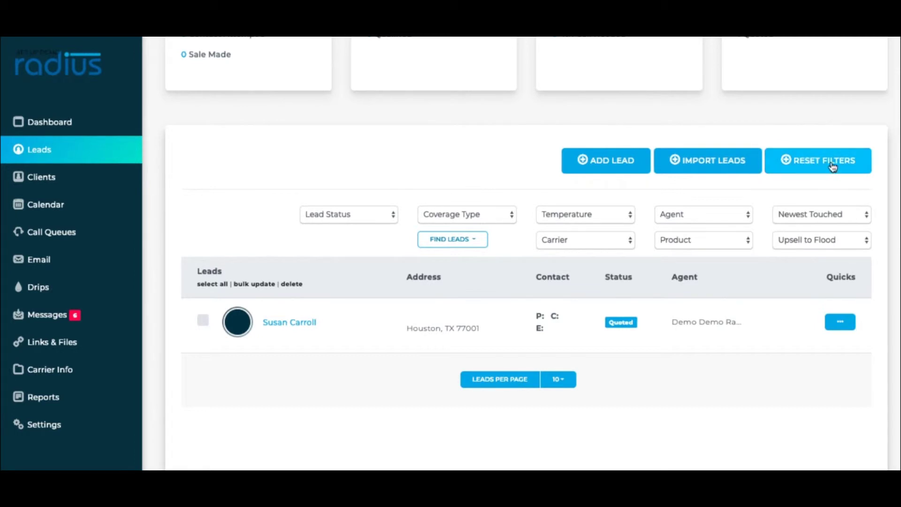
left_click(124, 260)
Step: Address the mass email to leads and clients tagged Upsell to Flood
left_click(303, 170)
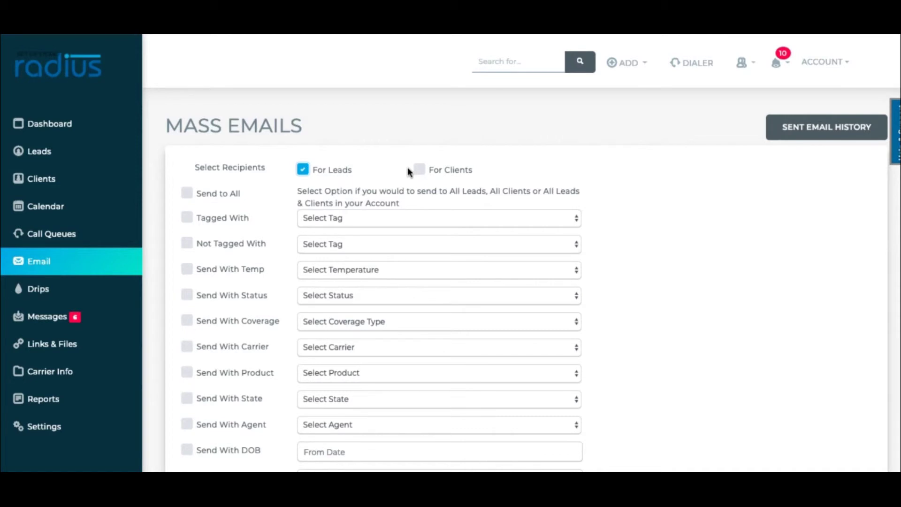
left_click(419, 170)
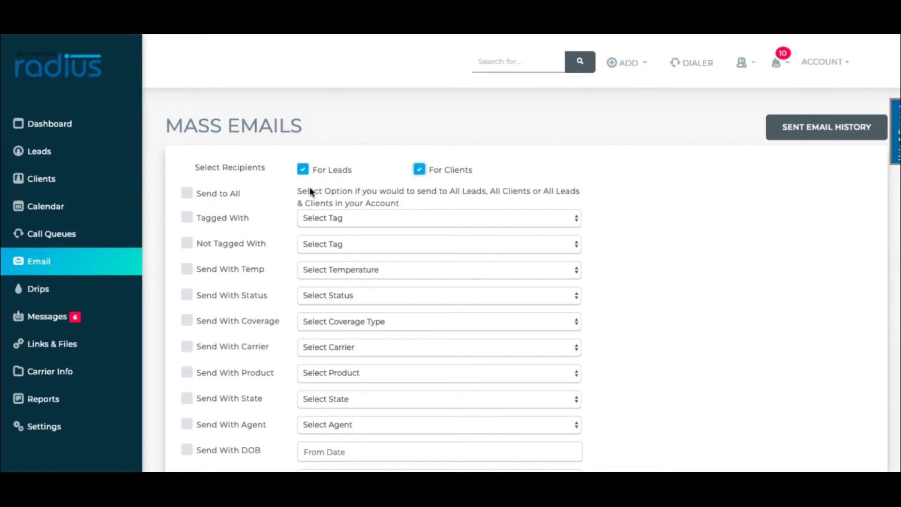
left_click(187, 217)
left_click(335, 218)
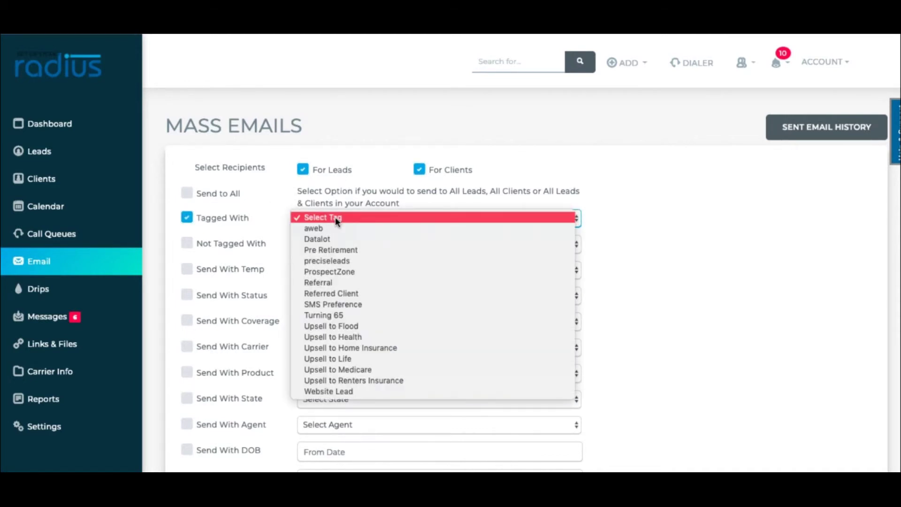
left_click(347, 327)
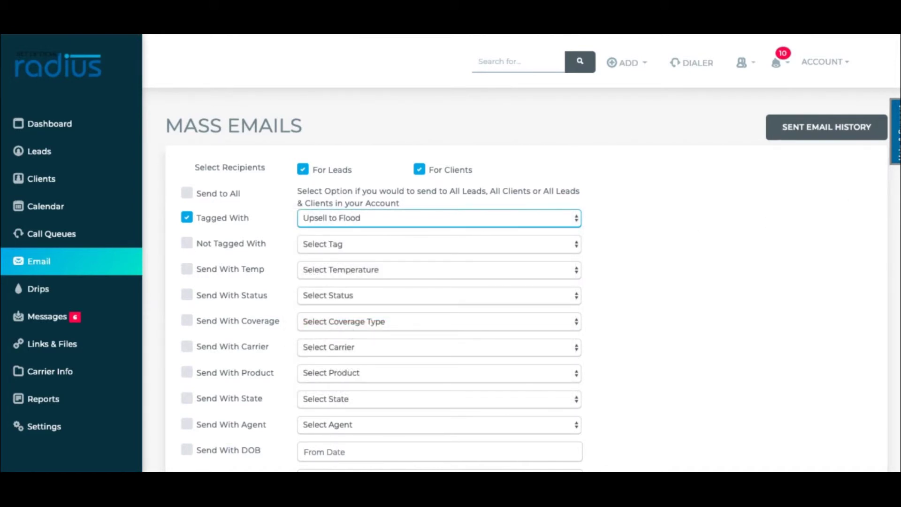
Step: Restrict the email recipients to state TX, leaving one lead
scroll(854, 151, "down", 4)
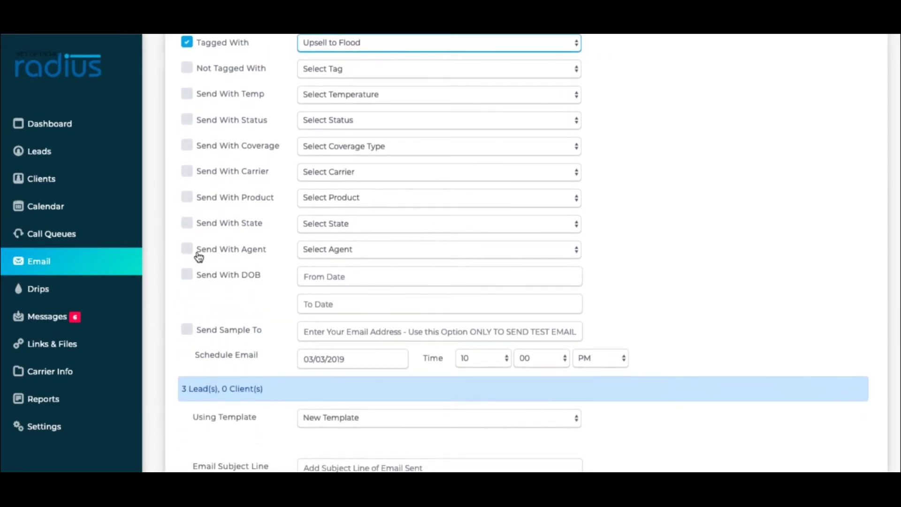
left_click(187, 224)
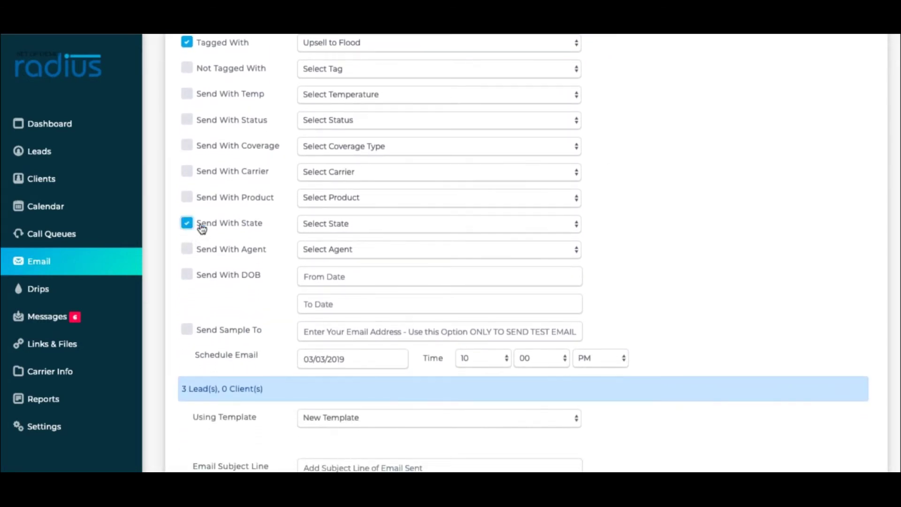
left_click(344, 229)
scroll(342, 229, "down", 8)
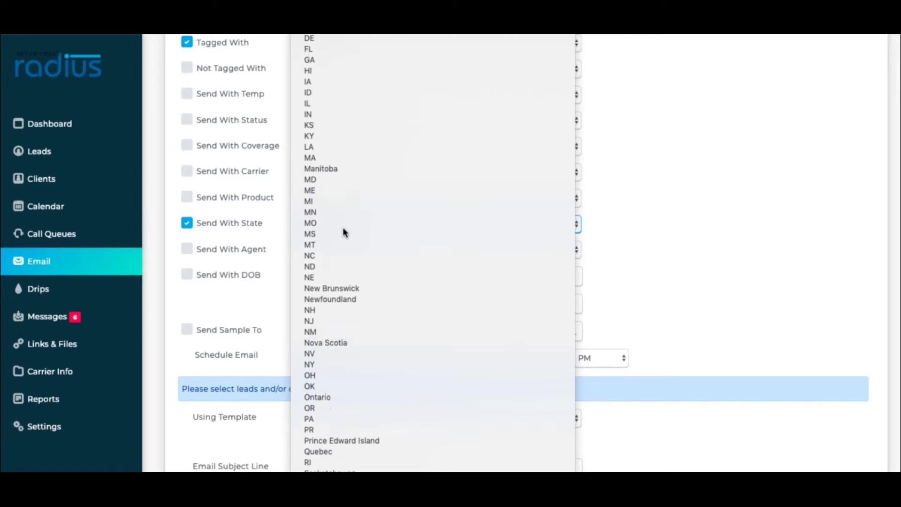
left_click(343, 229)
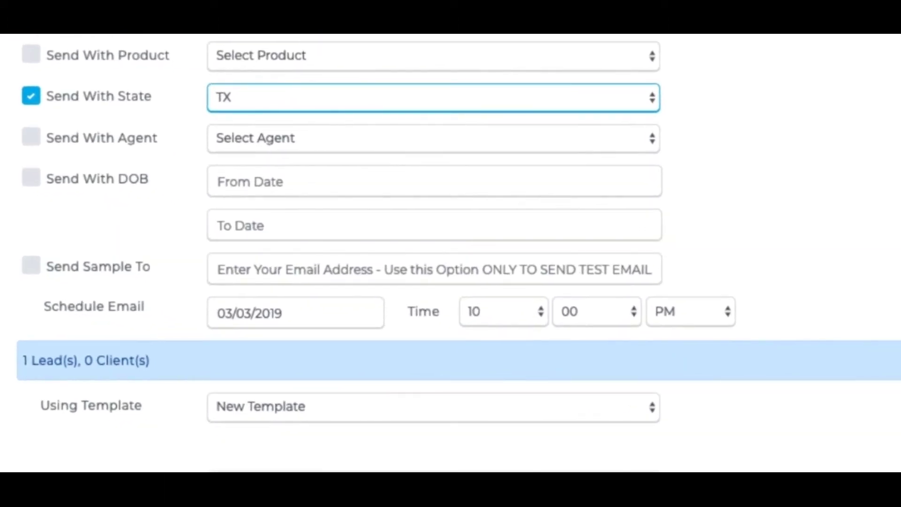
scroll(450, 254, "down", 5)
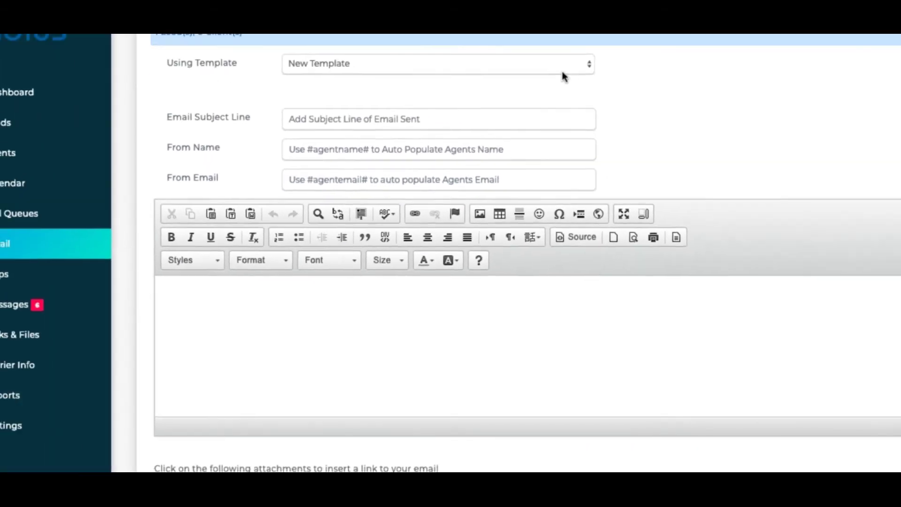
left_click(562, 71)
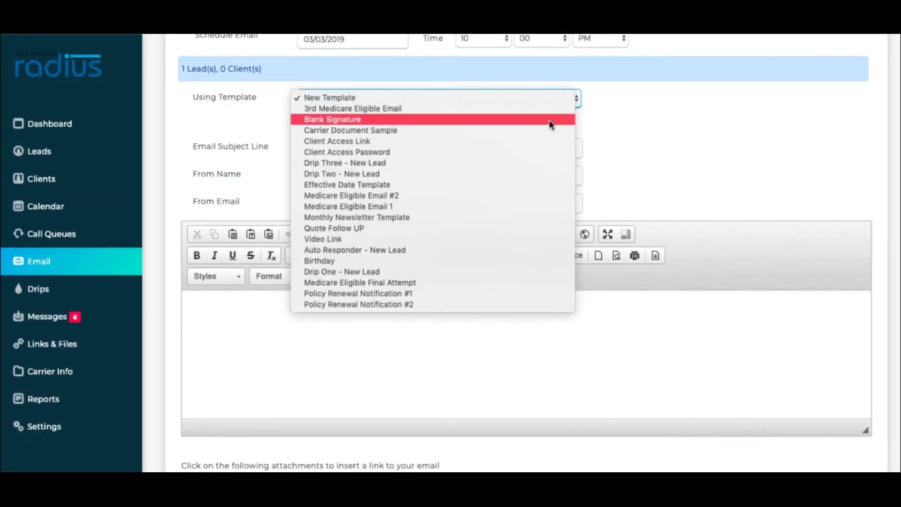
Step: Load the Blank Signature template, select its subject text, then start a custom report including leads
left_click(549, 120)
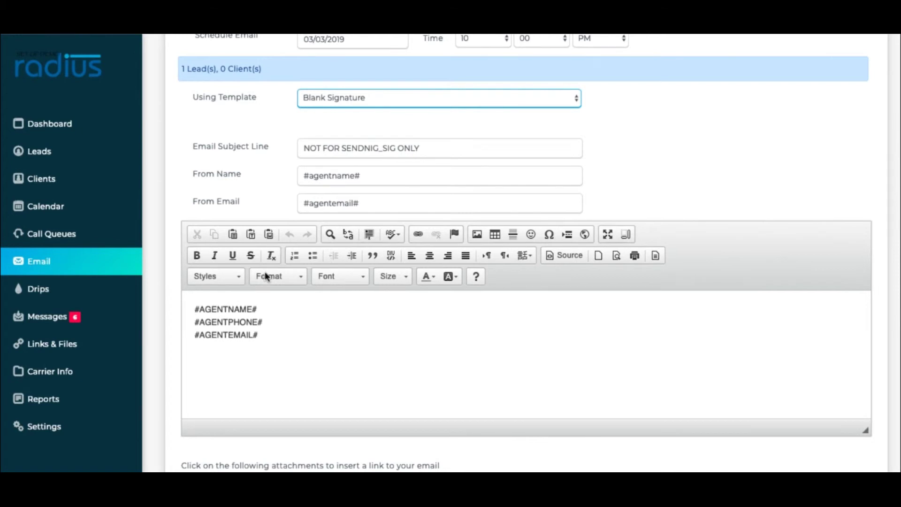
left_click_drag(439, 149, 268, 117)
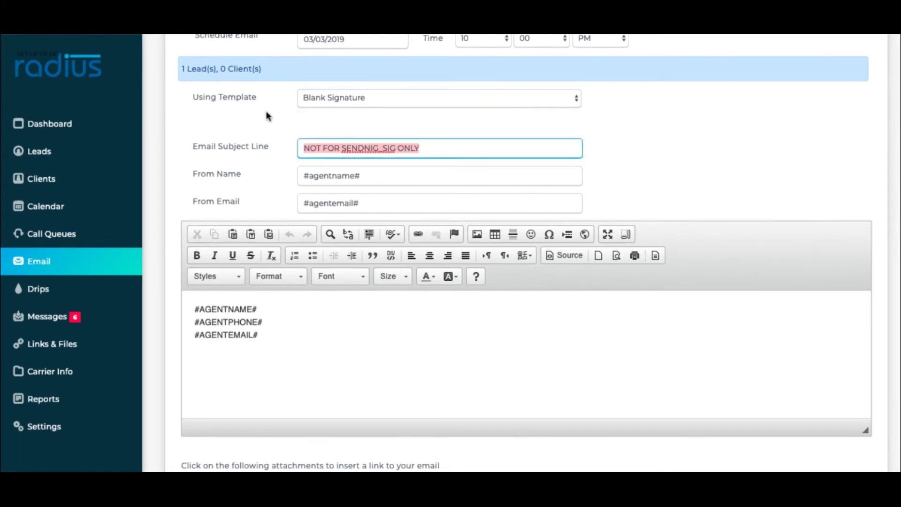
scroll(266, 116, "down", 4)
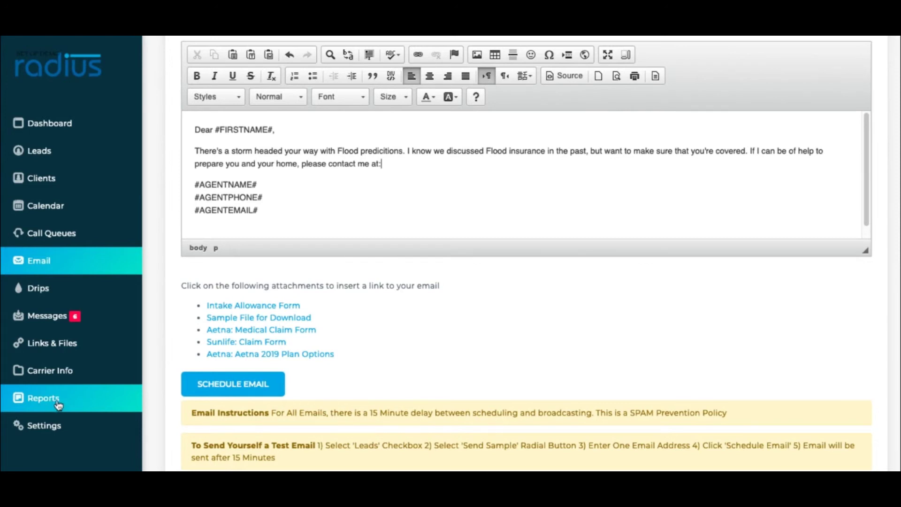
left_click(64, 400)
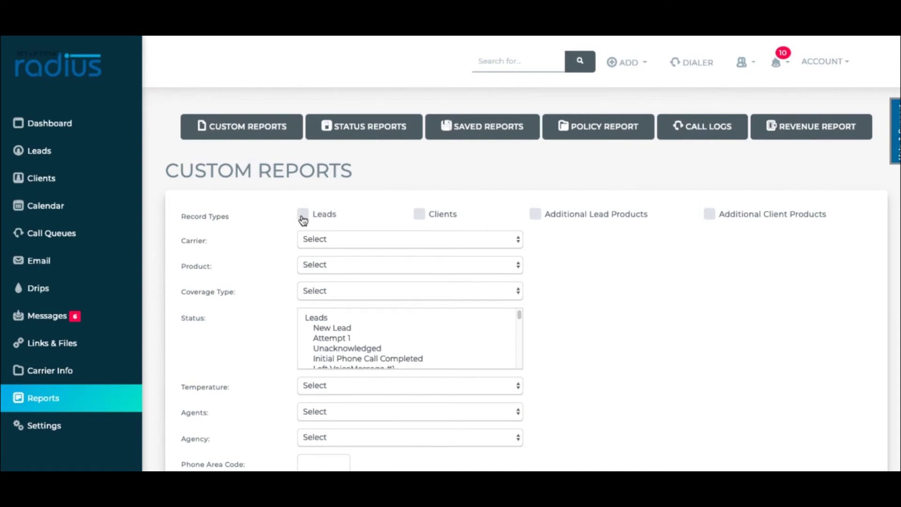
left_click(303, 217)
Step: Set the custom report's record type to Clients only
left_click(420, 215)
left_click(302, 215)
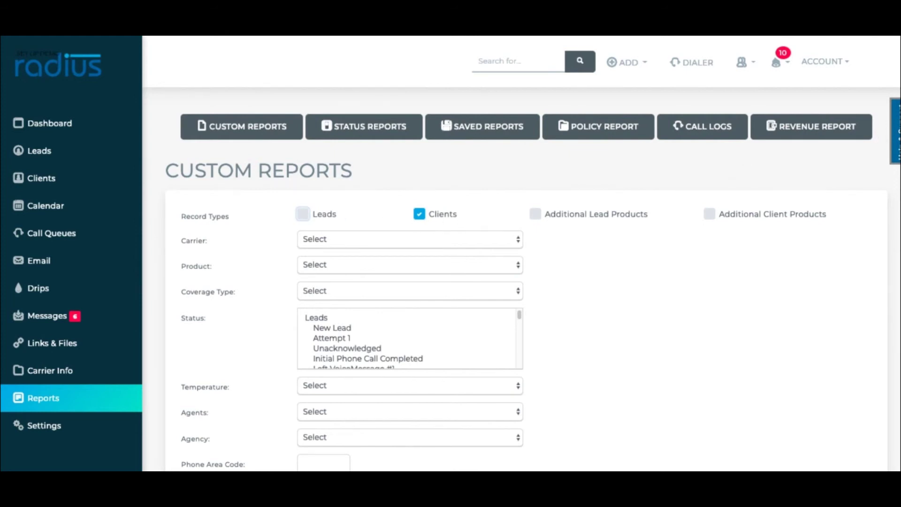
scroll(898, 203, "down", 5)
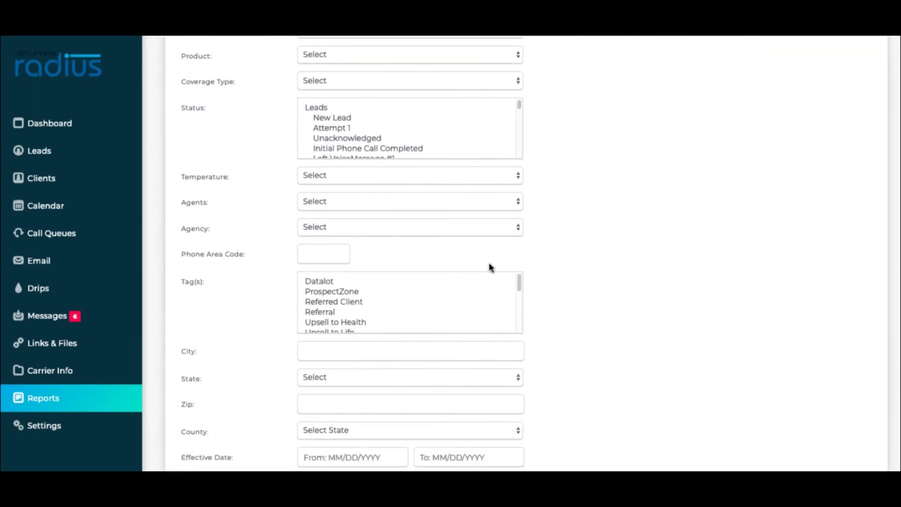
Step: Filter the report by the Datalot and ProspectZone tags
left_click(331, 280)
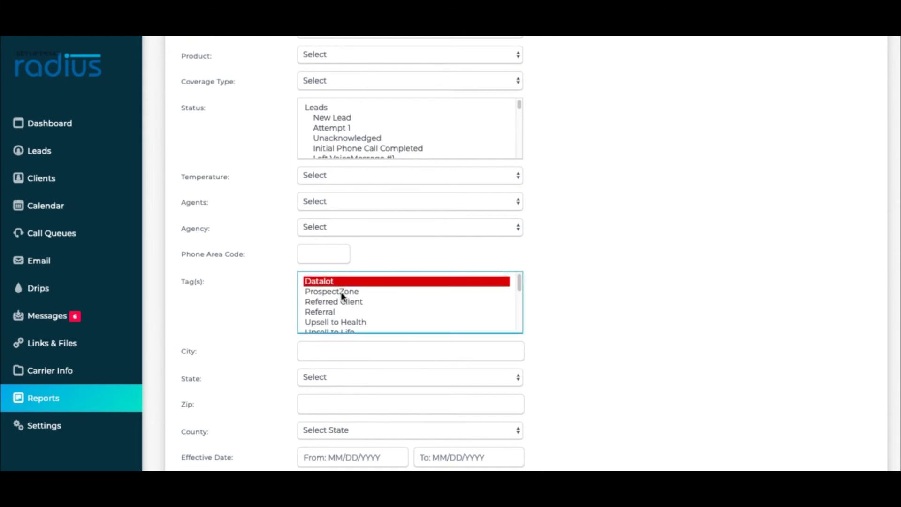
left_click(341, 291, "ctrl")
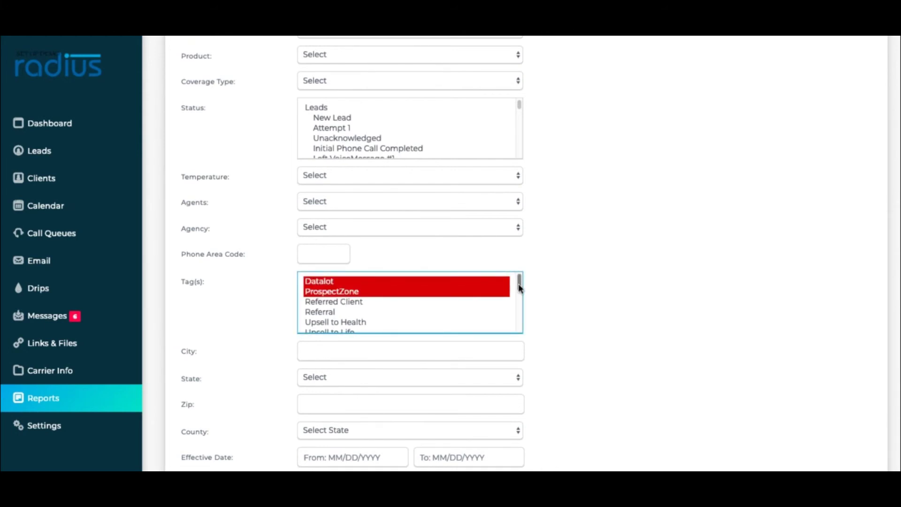
left_click_drag(519, 287, 520, 329)
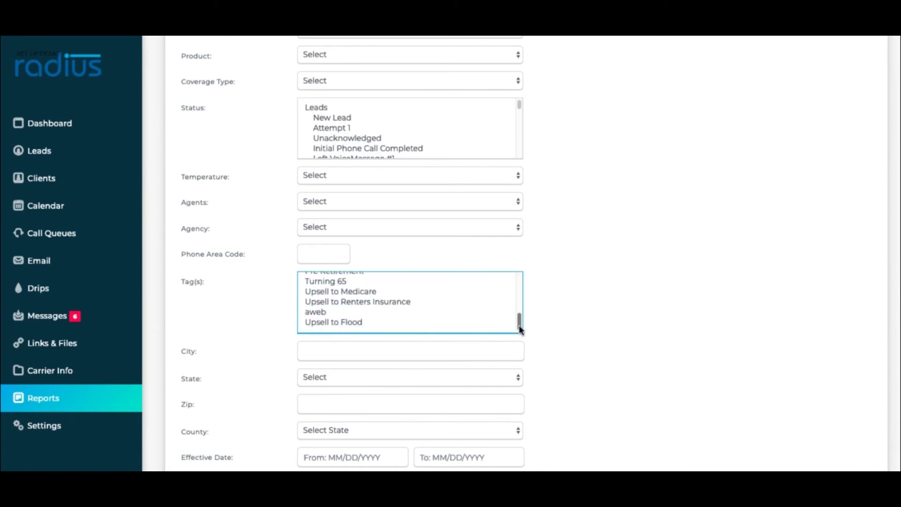
left_click(331, 312, "shift")
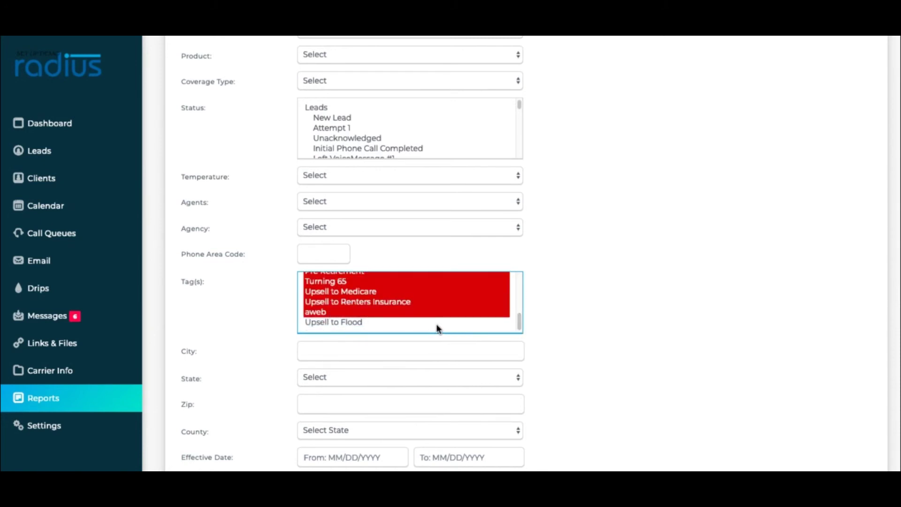
left_click(404, 322)
left_click(401, 313)
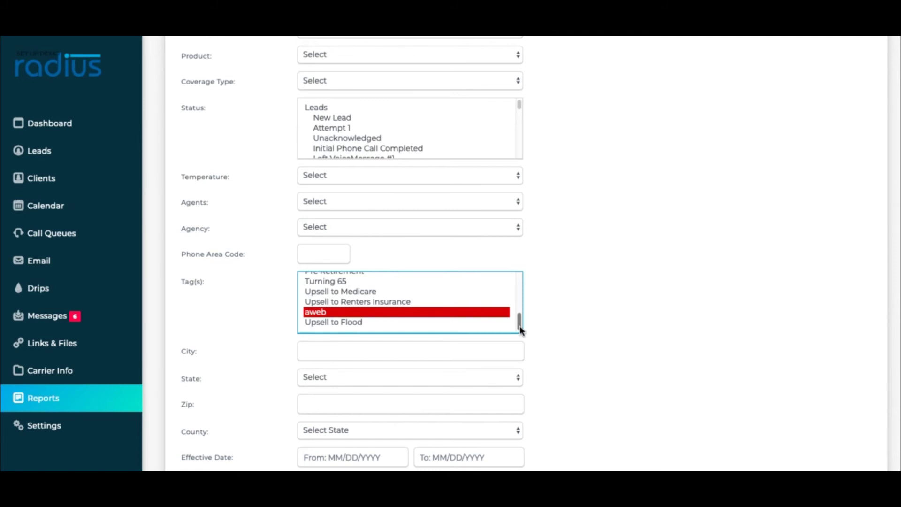
left_click_drag(520, 330, 515, 267)
left_click(389, 283)
left_click(388, 294, "shift")
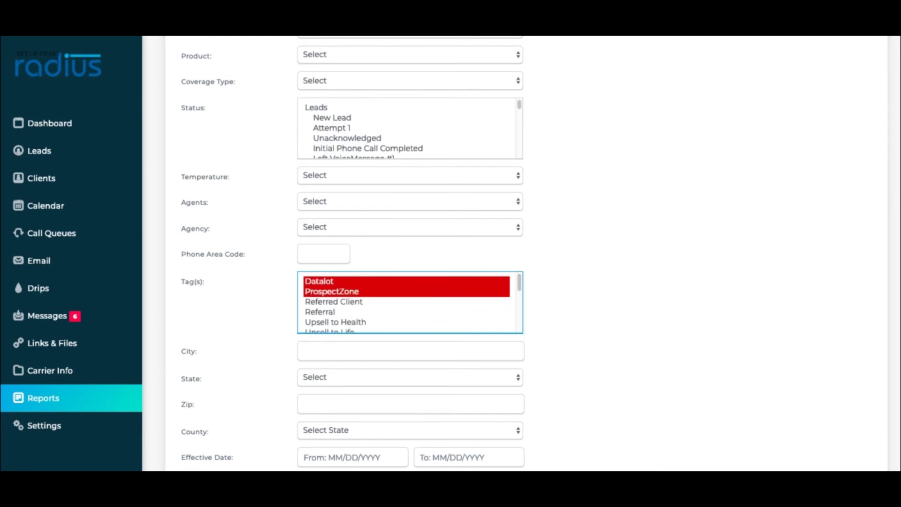
scroll(525, 253, "down", 5)
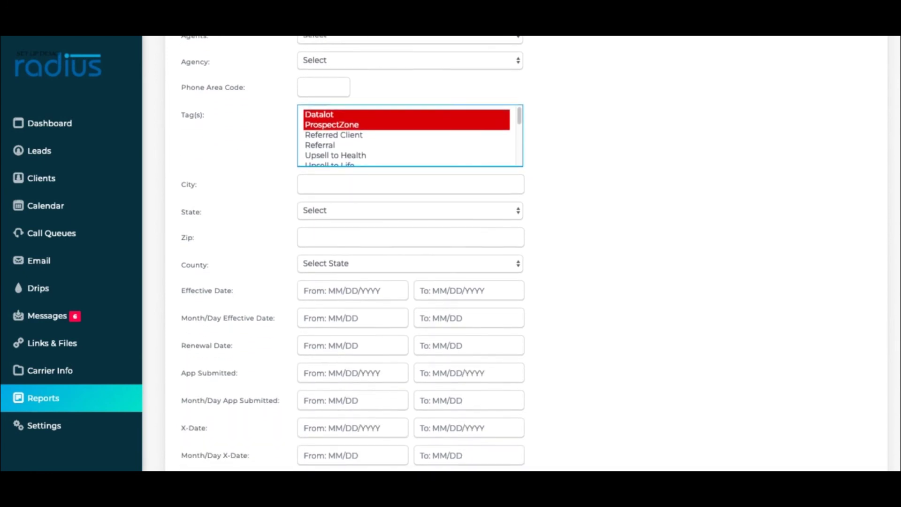
scroll(526, 254, "down", 3)
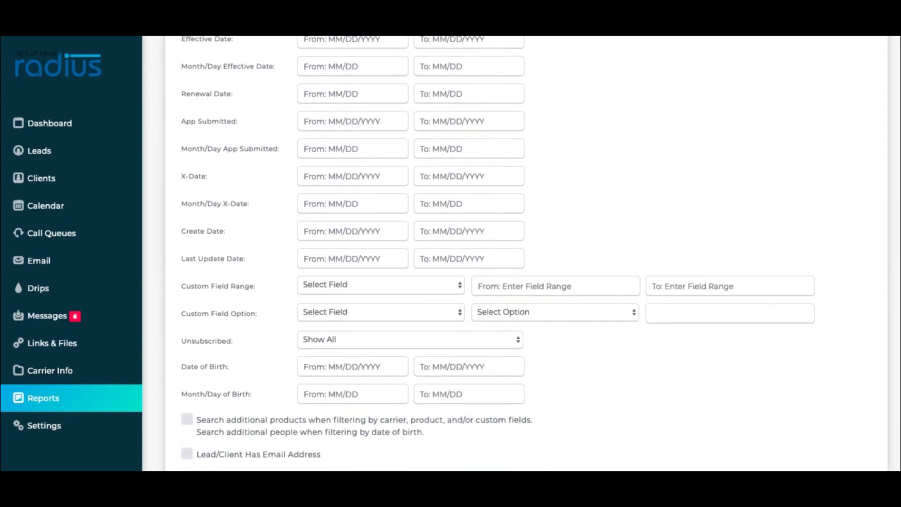
scroll(525, 253, "up", 10)
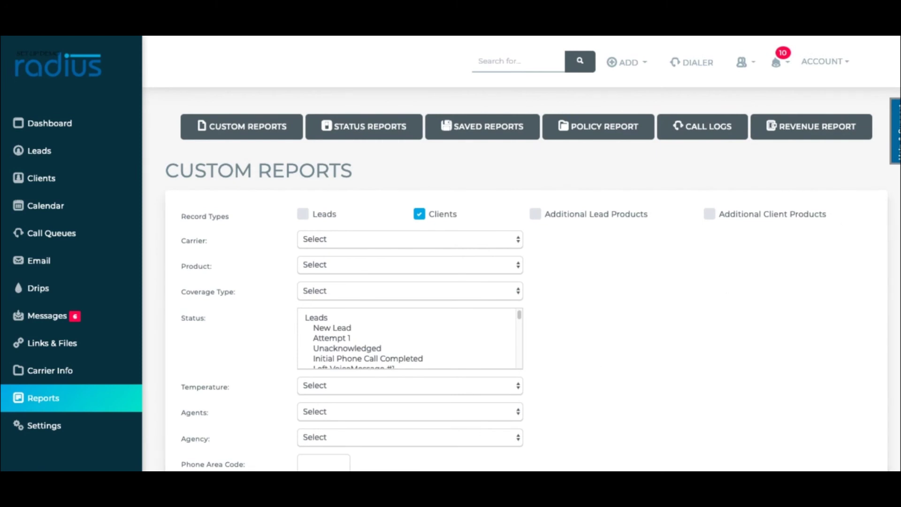
scroll(881, 389, "down", 10)
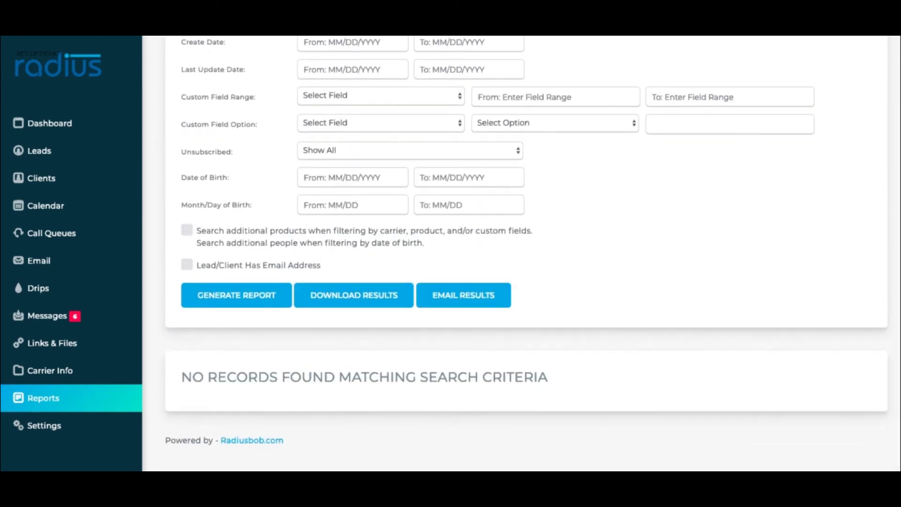